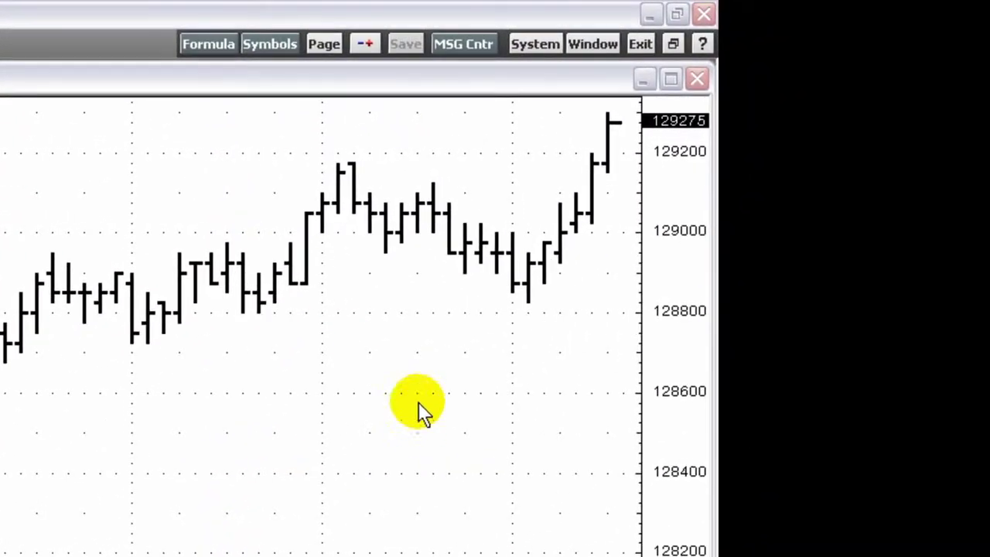
- Open an empty Price Alerts grid and place it in the current page below the EPU1 chart
{"action": "left_click", "coordinate": [610, 155]}
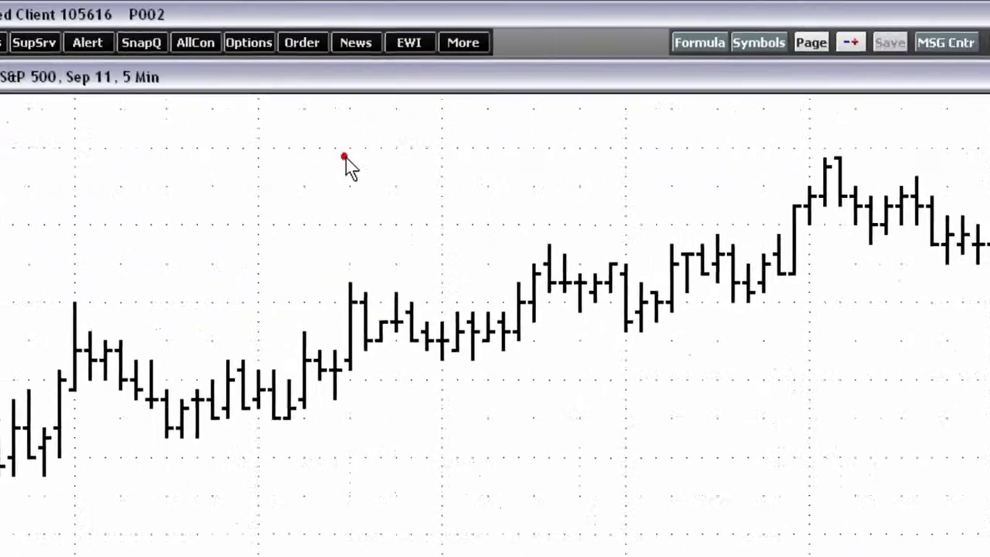
{"action": "left_click", "coordinate": [333, 39]}
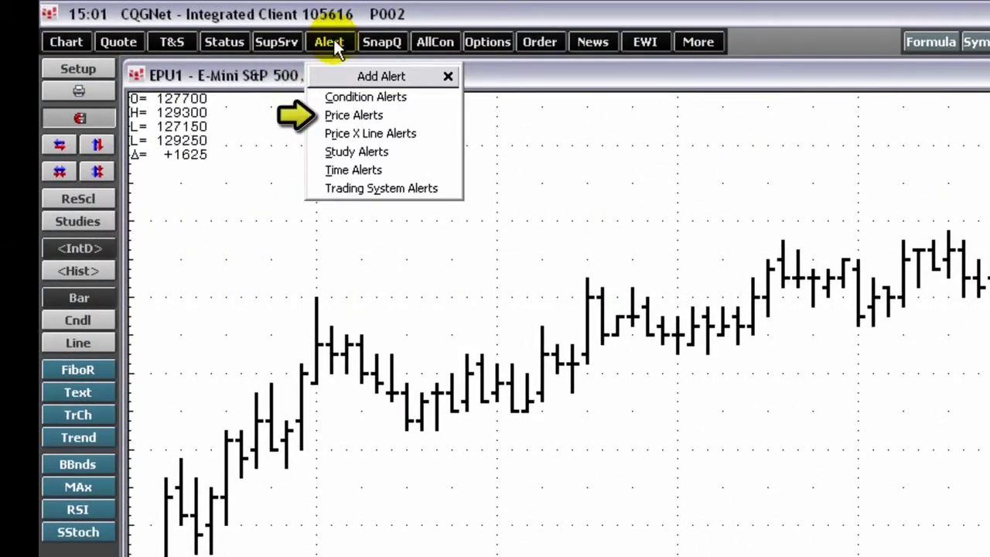
{"action": "left_click", "coordinate": [352, 114]}
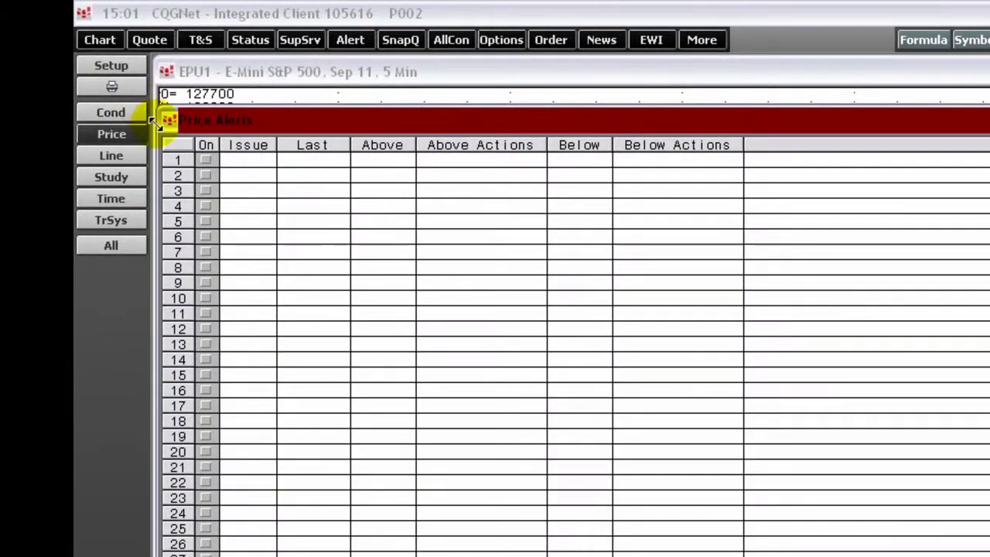
{"action": "left_click", "coordinate": [141, 126]}
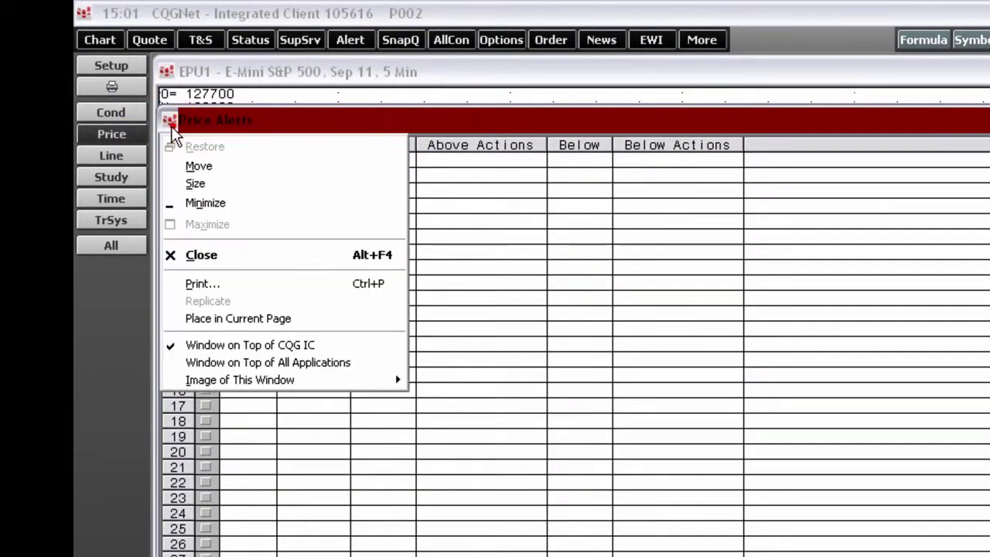
{"action": "left_click", "coordinate": [245, 315]}
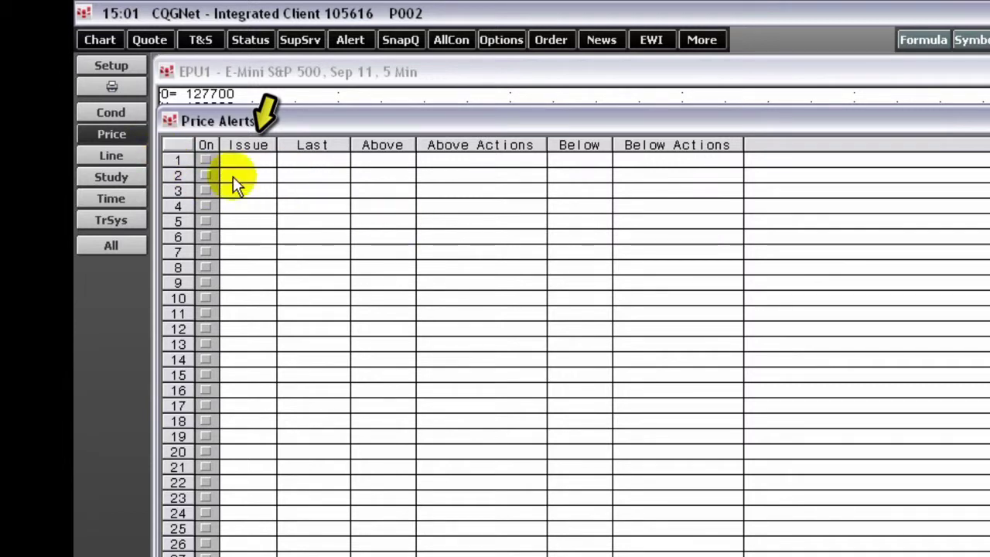
- Add an enabled EPU1 alert in row 1 that triggers above 129350, then select its above-actions cell
{"action": "type", "text": "EP"}
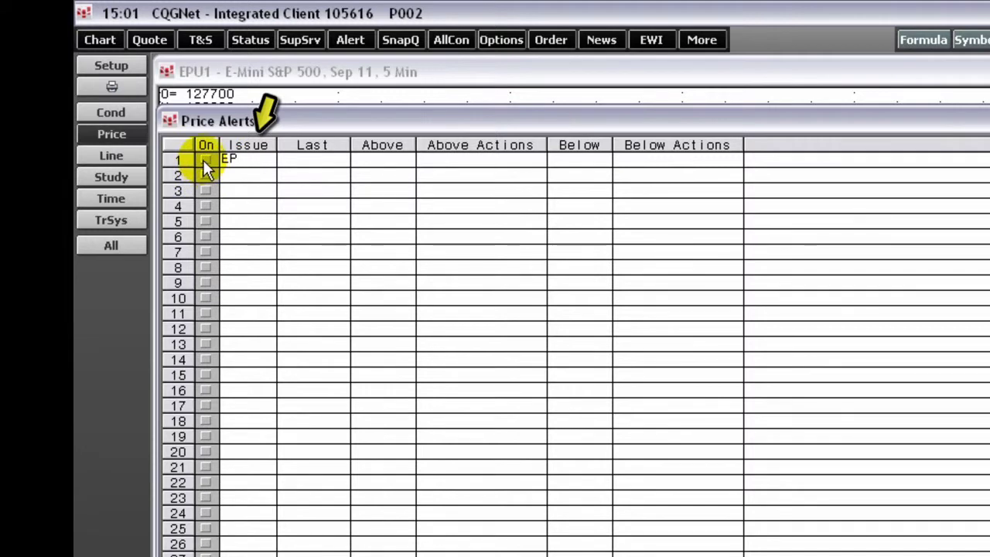
{"action": "type", "text": "U1"}
{"action": "key", "text": "Return"}
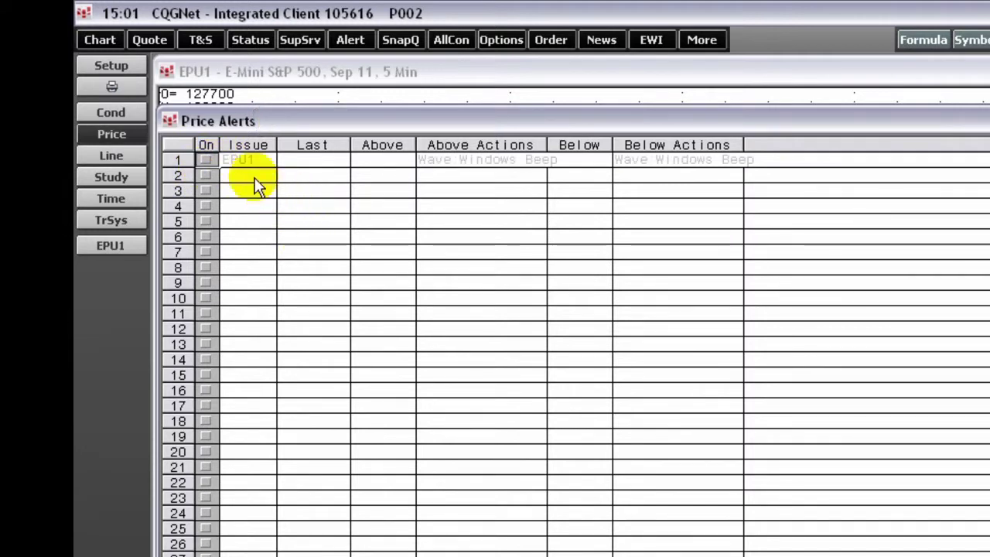
{"action": "left_click", "coordinate": [207, 159]}
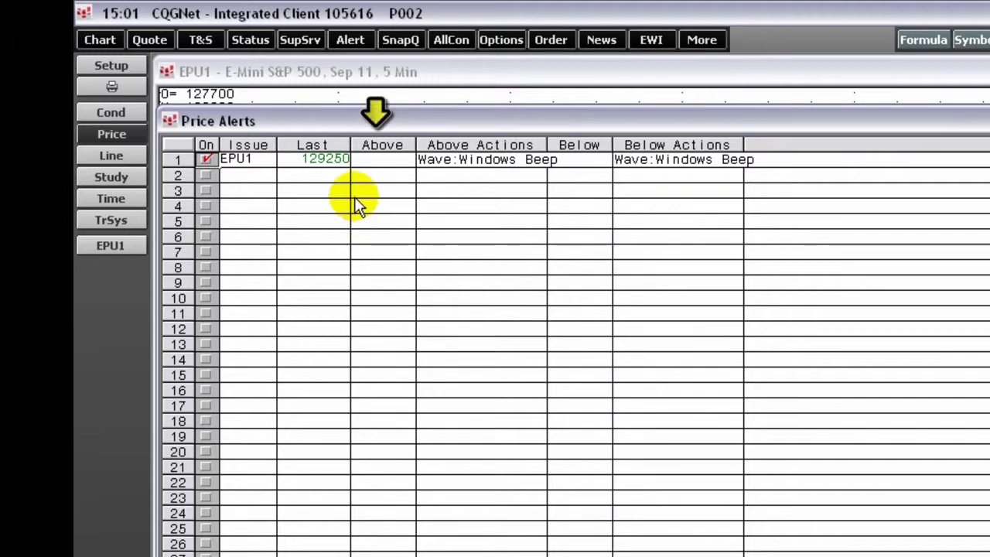
{"action": "left_click", "coordinate": [387, 164]}
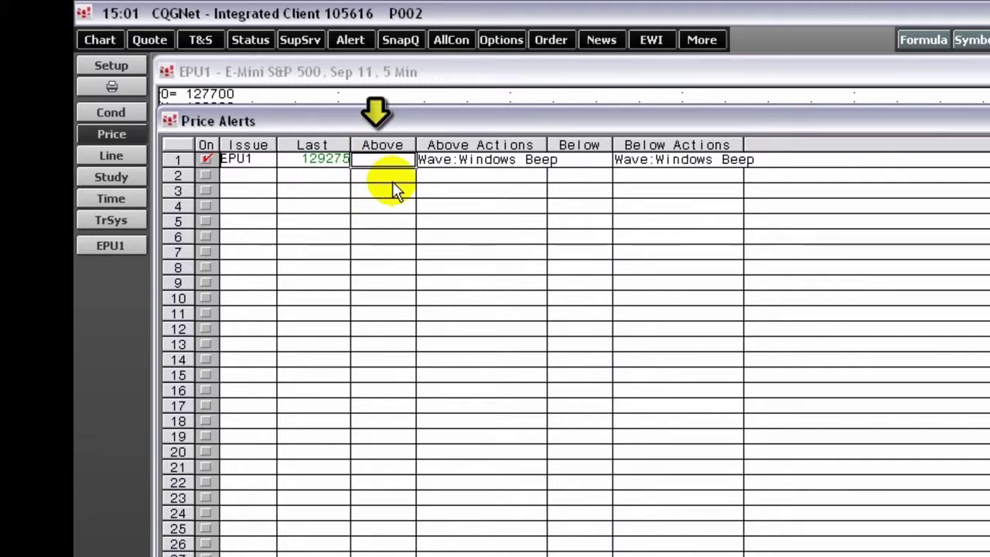
{"action": "type", "text": "129350"}
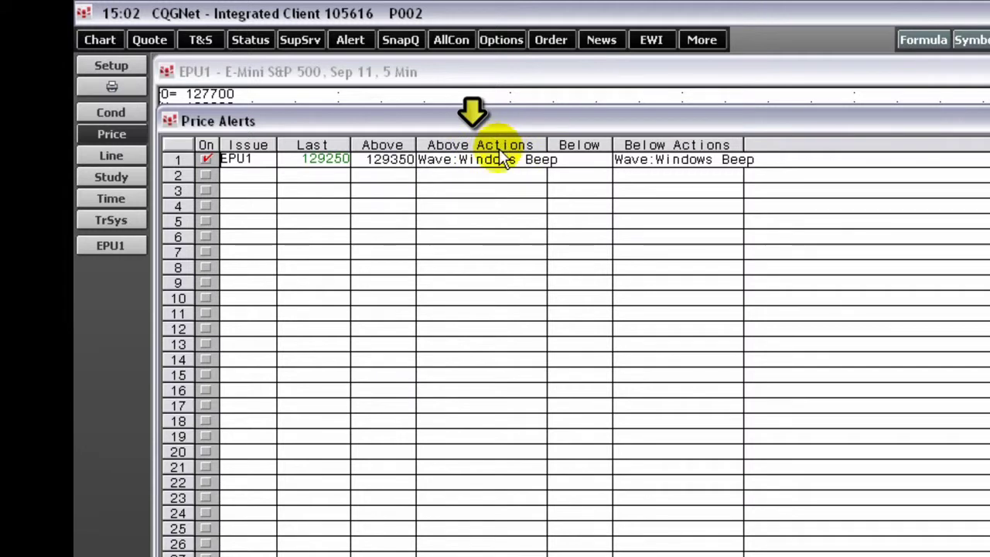
{"action": "left_click", "coordinate": [498, 169]}
- Open the above-trigger action settings and choose the simulated trading account for the order
{"action": "right_click", "coordinate": [498, 168]}
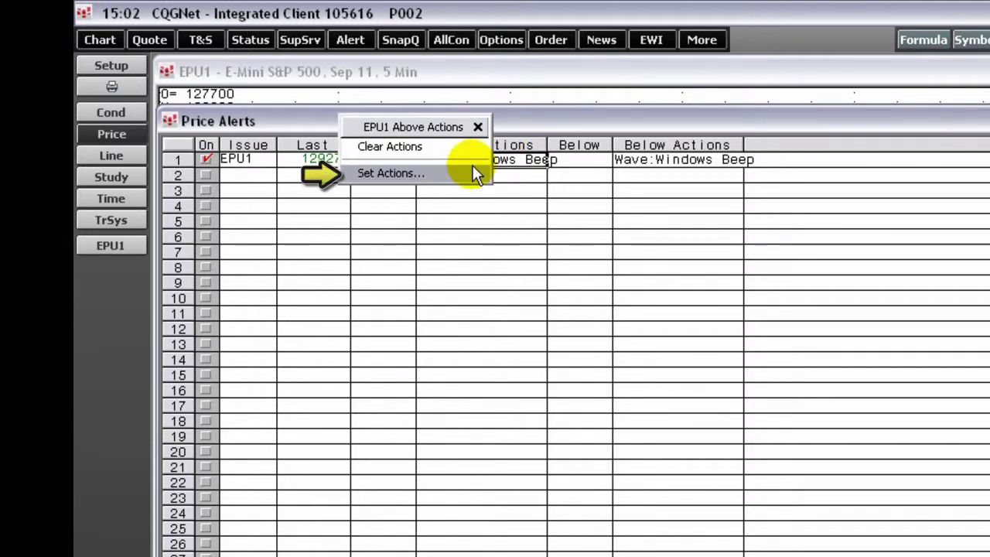
{"action": "left_click", "coordinate": [472, 173]}
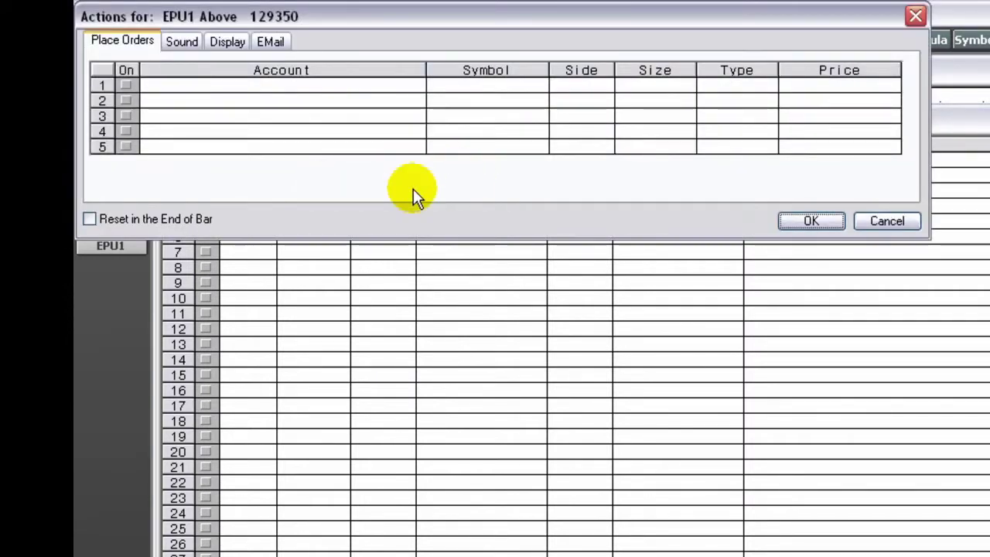
{"action": "left_click", "coordinate": [173, 86]}
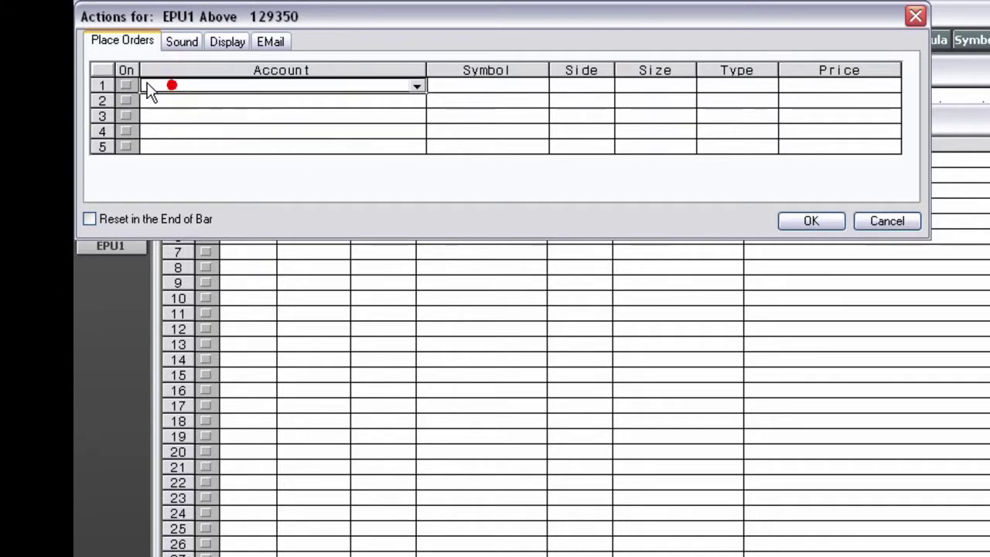
{"action": "left_click", "coordinate": [417, 87]}
{"action": "left_click", "coordinate": [369, 116]}
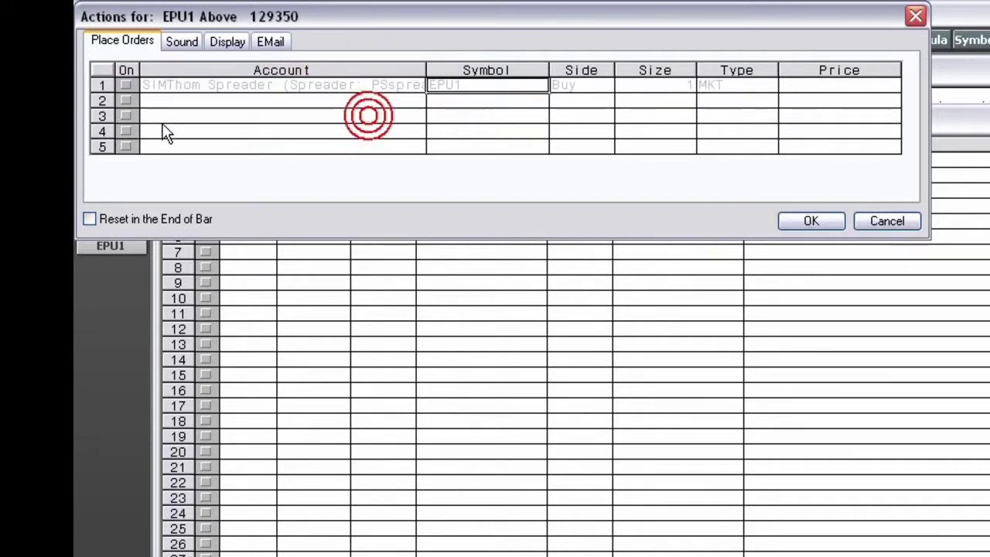
- Enable the order row as a Buy of 5 EPU1
{"action": "left_click", "coordinate": [125, 84]}
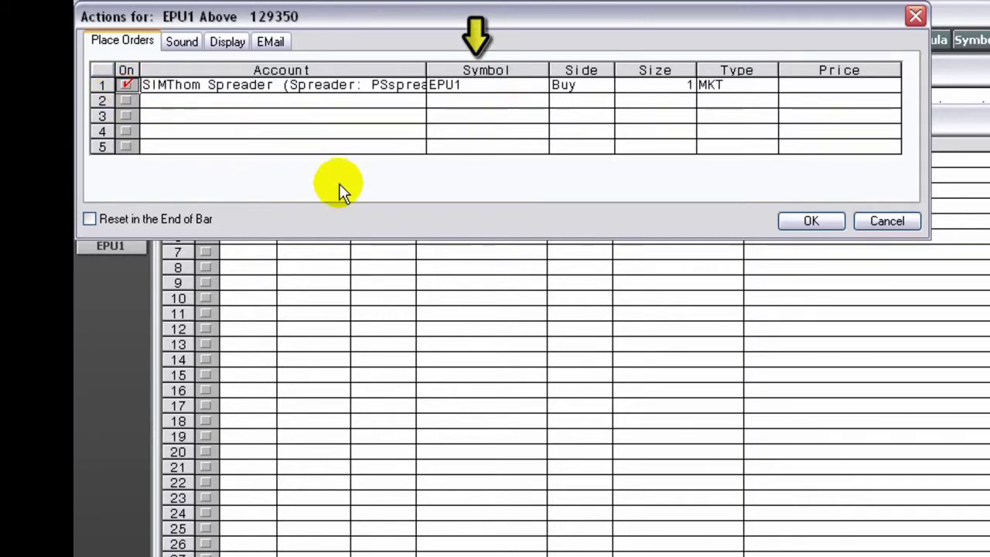
{"action": "left_click", "coordinate": [474, 83]}
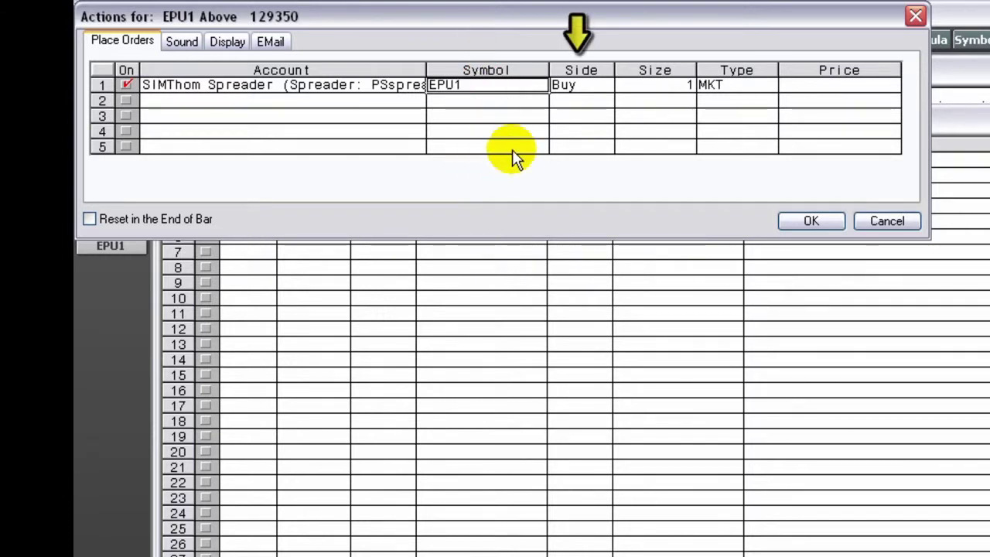
{"action": "left_click", "coordinate": [608, 85]}
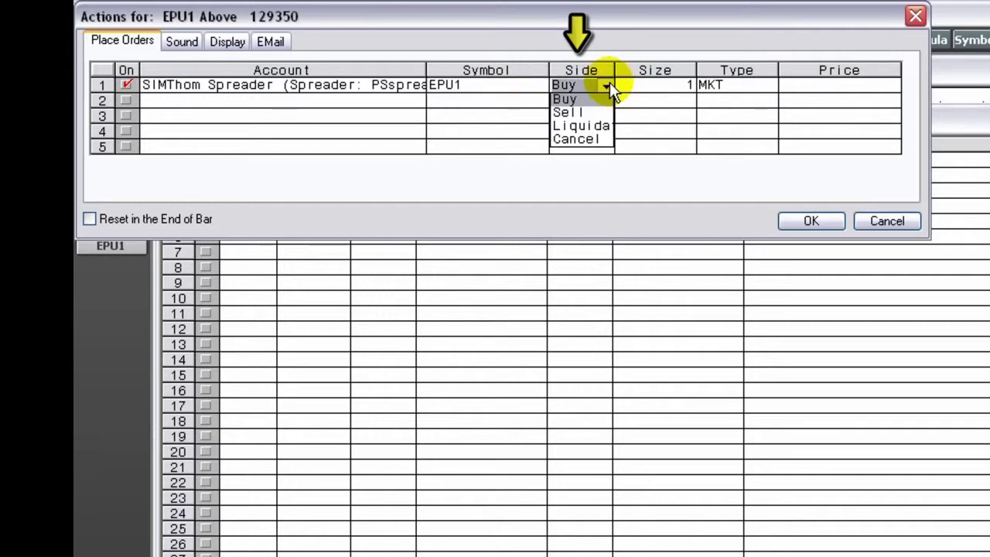
{"action": "left_click", "coordinate": [578, 99]}
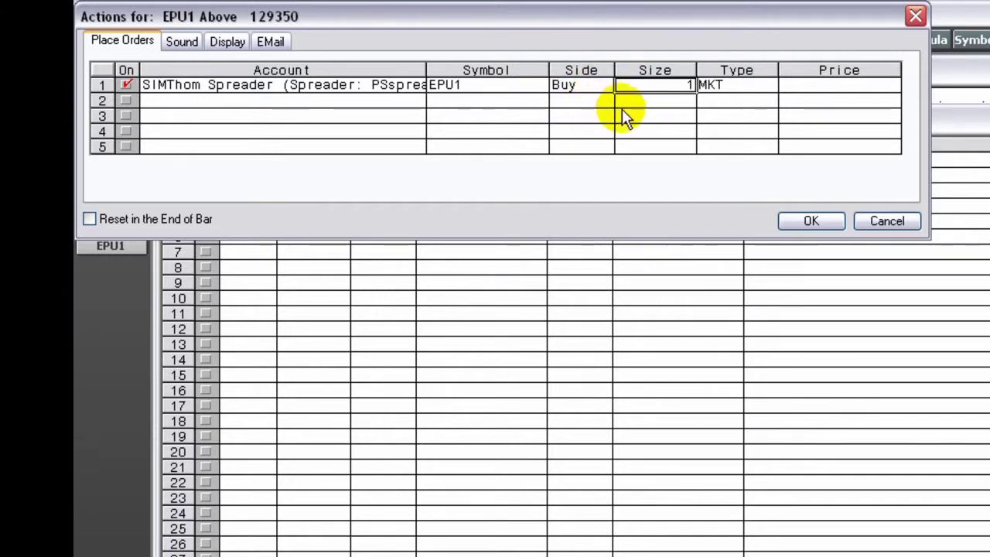
{"action": "type", "text": "5"}
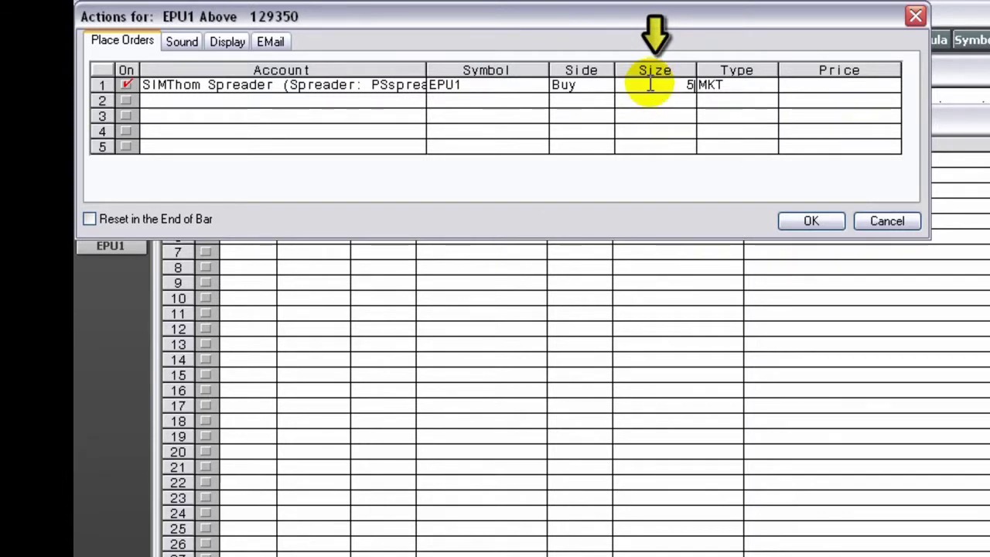
{"action": "left_click", "coordinate": [749, 94]}
- Keep MKT as the order type and switch the order row off
{"action": "left_click", "coordinate": [745, 84]}
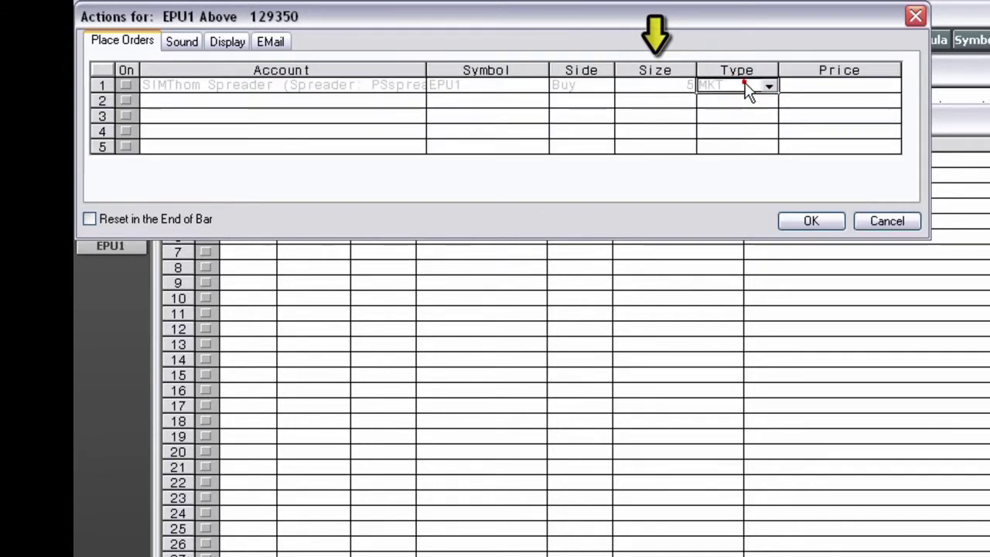
{"action": "left_click", "coordinate": [126, 85]}
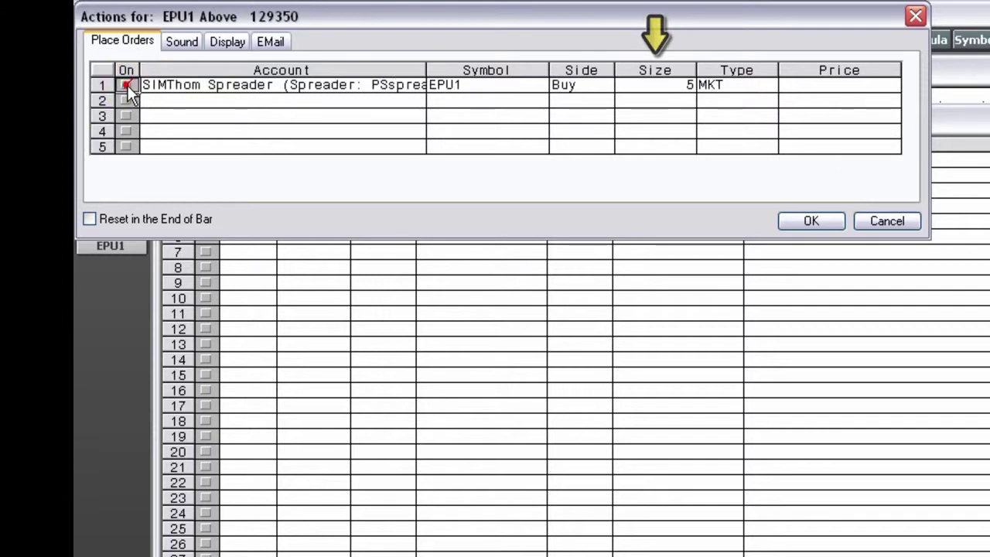
{"action": "left_click", "coordinate": [728, 87]}
{"action": "left_click", "coordinate": [772, 86]}
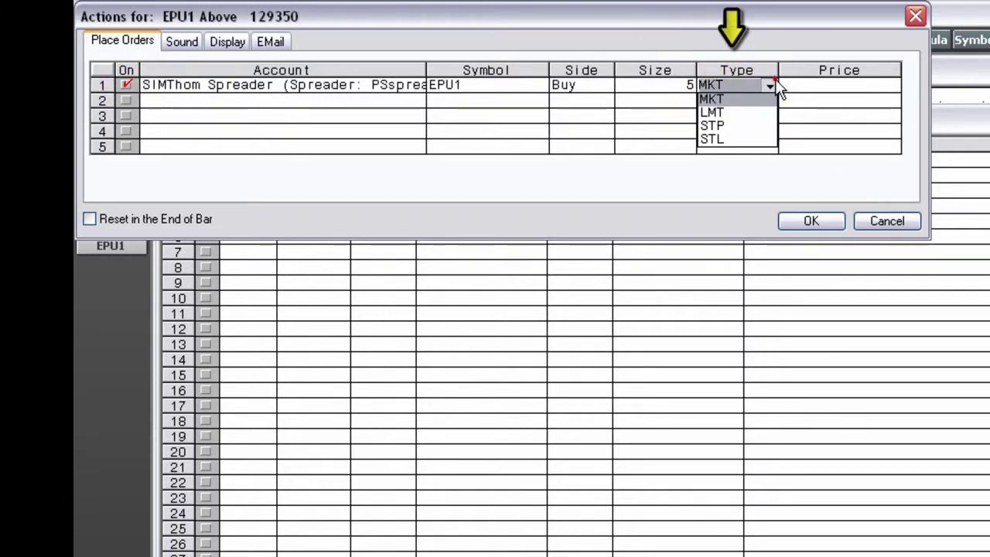
{"action": "left_click", "coordinate": [772, 80]}
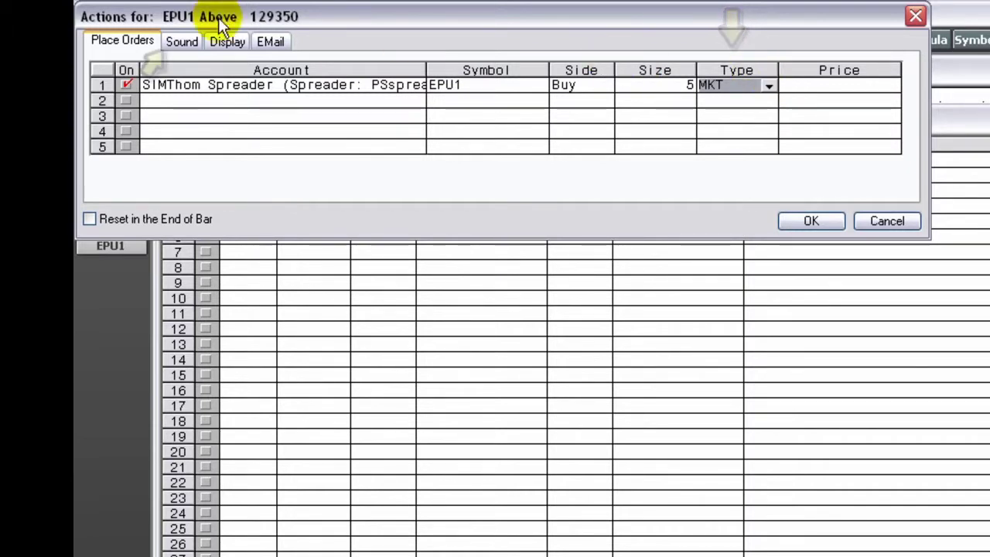
{"action": "left_click", "coordinate": [125, 84]}
- Keep Waveform with Windows Beep as the alert sound and preview it
{"action": "left_click", "coordinate": [187, 40]}
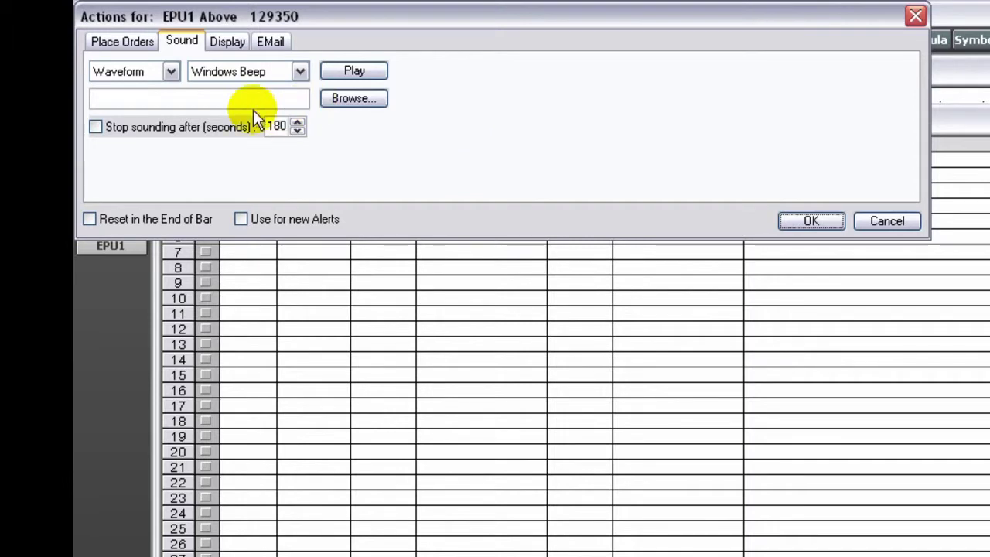
{"action": "left_click", "coordinate": [172, 72]}
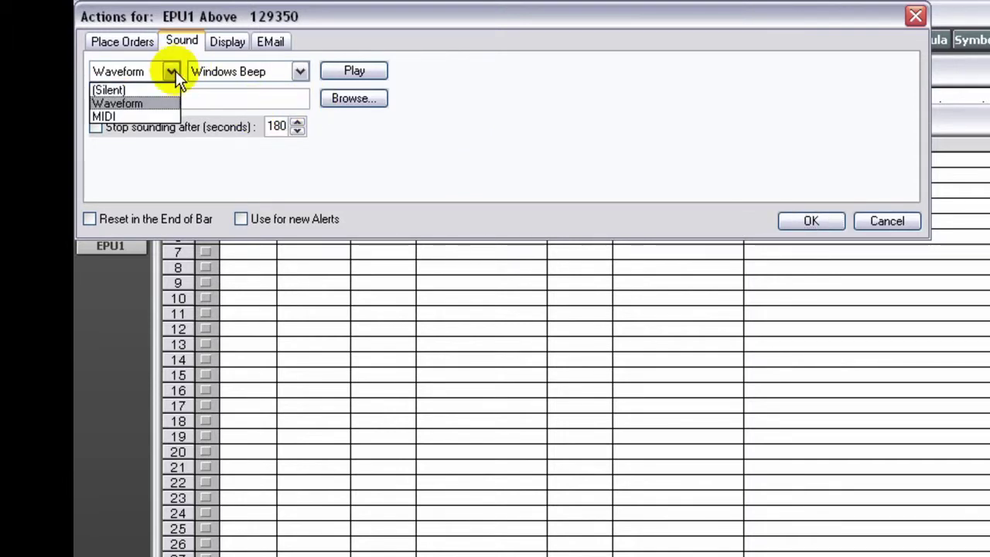
{"action": "left_click", "coordinate": [172, 71]}
{"action": "left_click", "coordinate": [299, 71]}
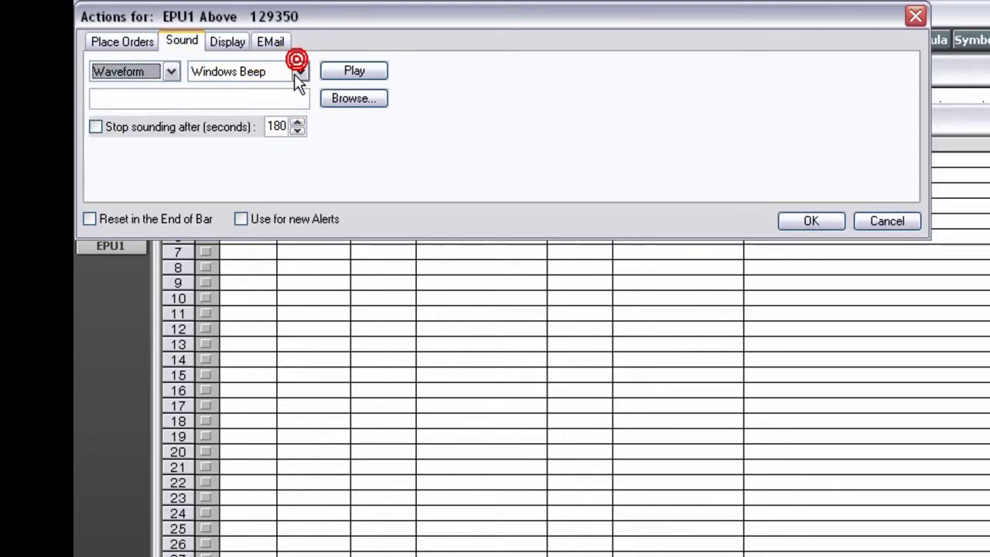
{"action": "left_click", "coordinate": [298, 71]}
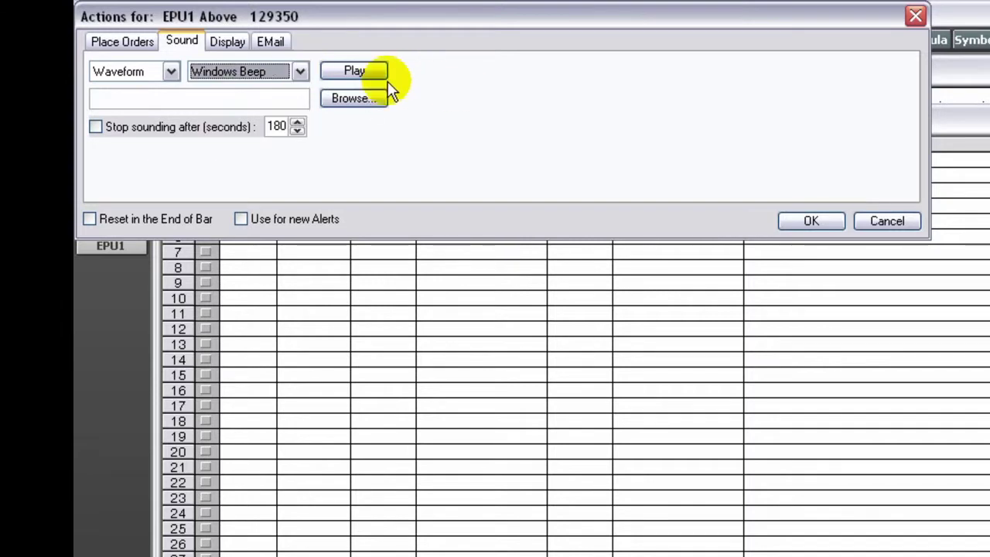
{"action": "left_click", "coordinate": [360, 74]}
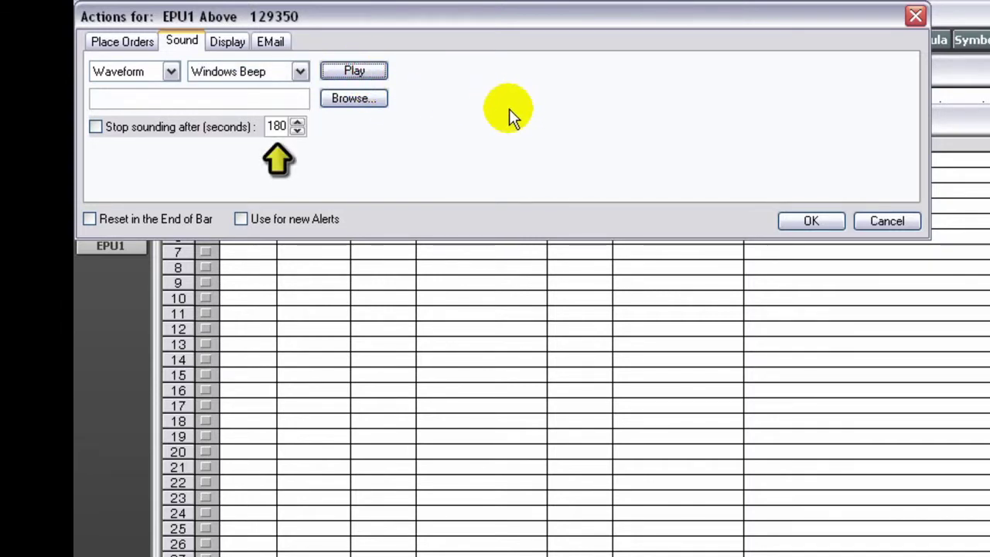
- Enable 'Stop sounding after' and change the timeout from 180 to 10 seconds
{"action": "double_click", "coordinate": [277, 126]}
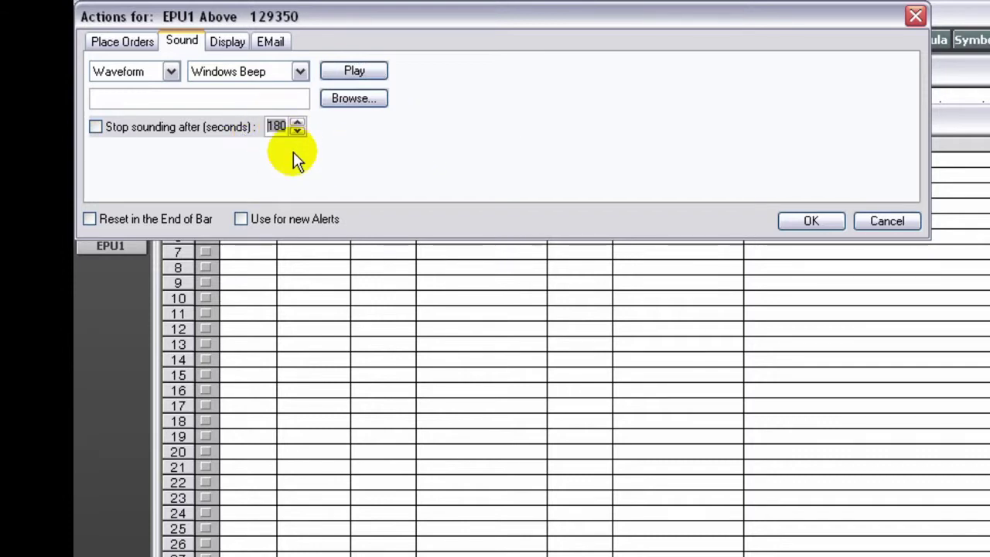
{"action": "left_click", "coordinate": [93, 128]}
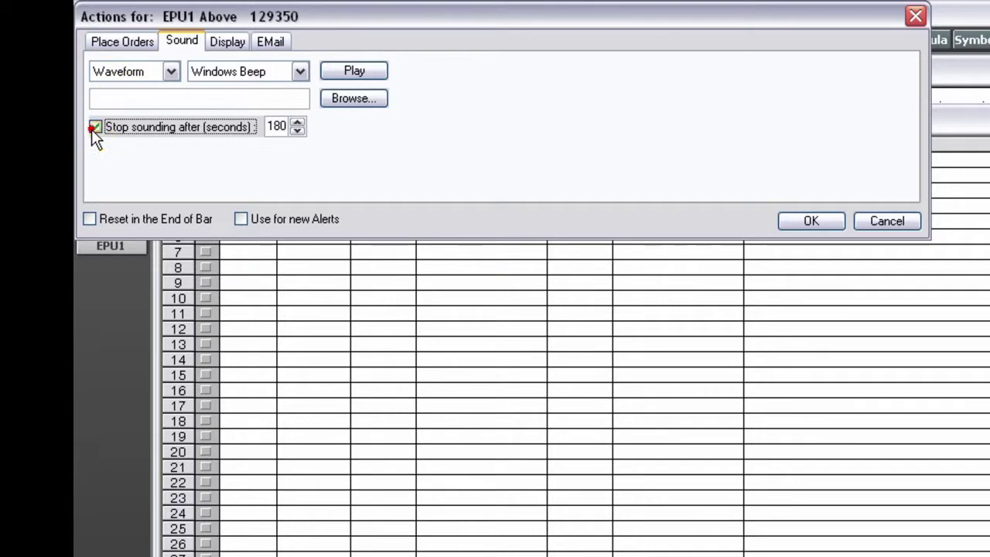
{"action": "left_click", "coordinate": [279, 127]}
{"action": "key", "text": "BackSpace"}
{"action": "key", "text": "BackSpace"}
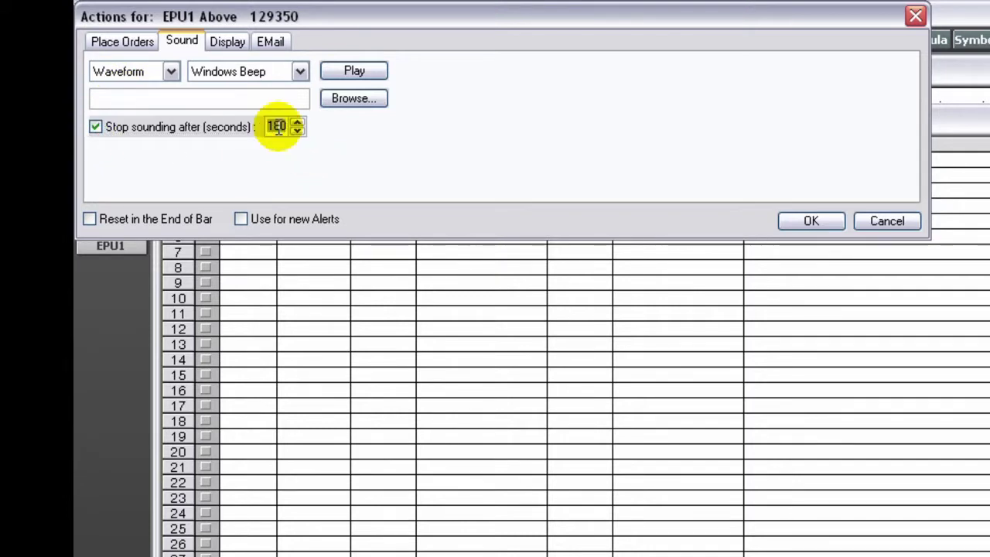
{"action": "type", "text": "0"}
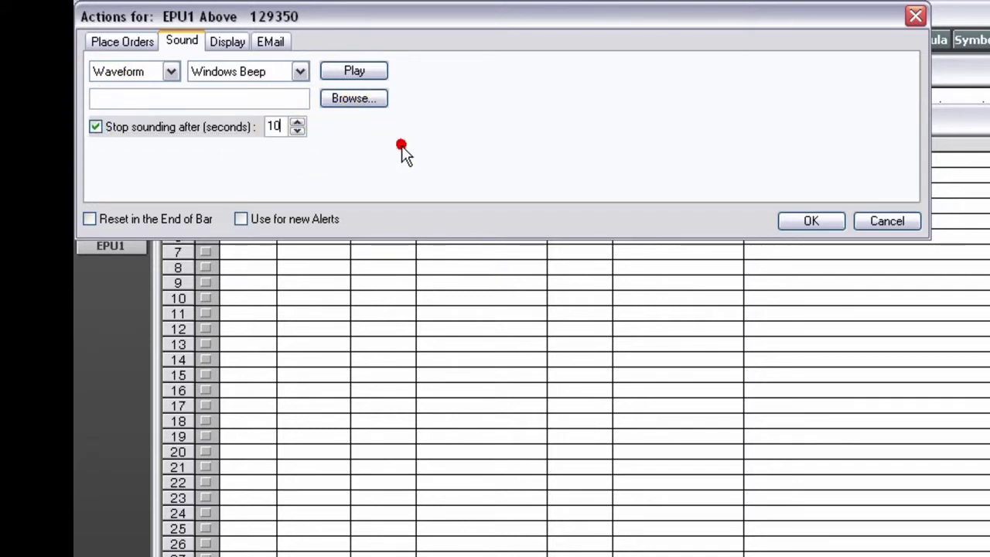
- Toggle the Chart, Time & Sales and Order options on the Display tab
{"action": "left_click", "coordinate": [227, 43]}
{"action": "left_click", "coordinate": [96, 71]}
{"action": "left_click", "coordinate": [95, 100]}
{"action": "left_click", "coordinate": [95, 127]}
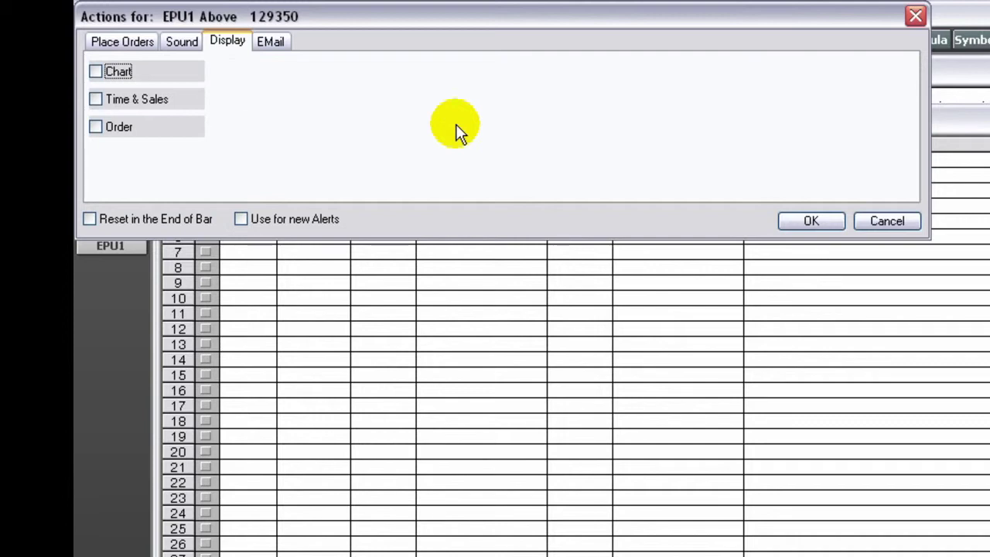
- Leave end-of-bar reset off and toggle reusing these actions for new alerts
{"action": "left_click", "coordinate": [96, 220]}
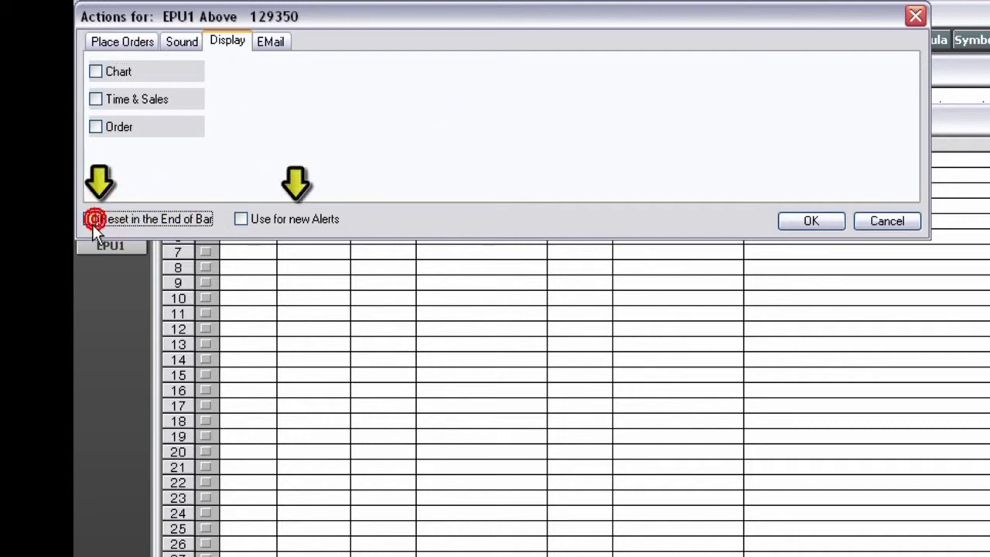
{"action": "left_click", "coordinate": [91, 219]}
{"action": "left_click", "coordinate": [241, 219]}
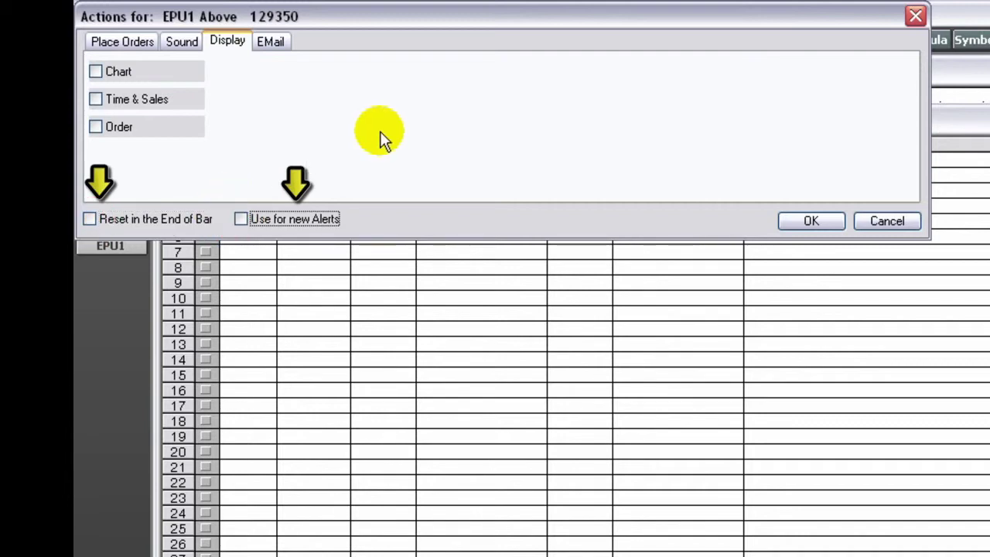
- Leave Send EMail unchecked on the EMail tab and confirm the alert actions with OK
{"action": "left_click", "coordinate": [284, 41]}
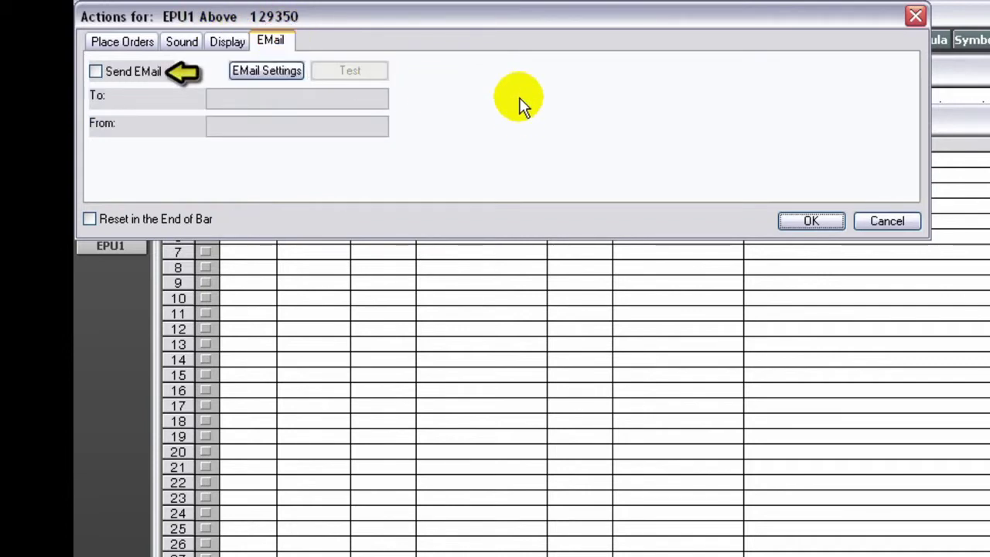
{"action": "left_click", "coordinate": [95, 71]}
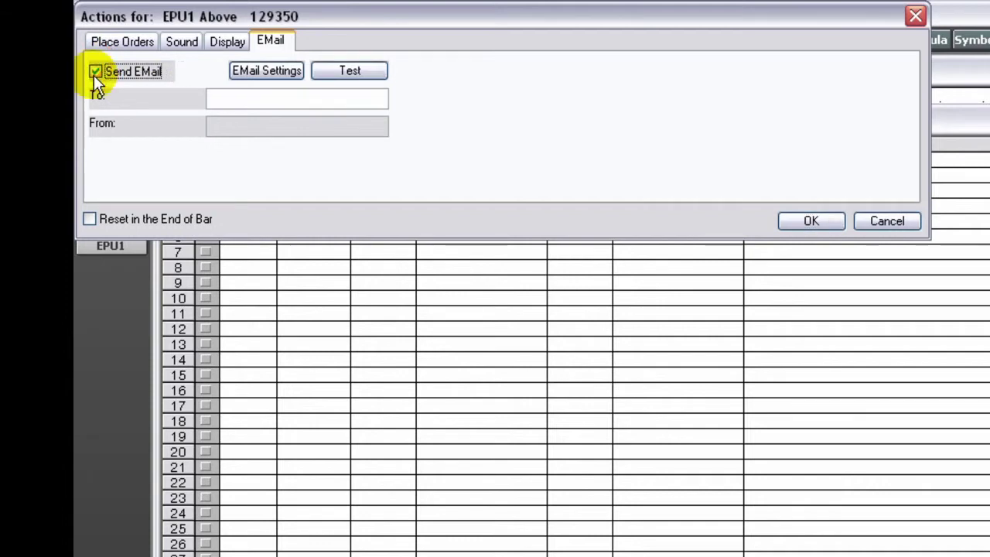
{"action": "left_click", "coordinate": [95, 72]}
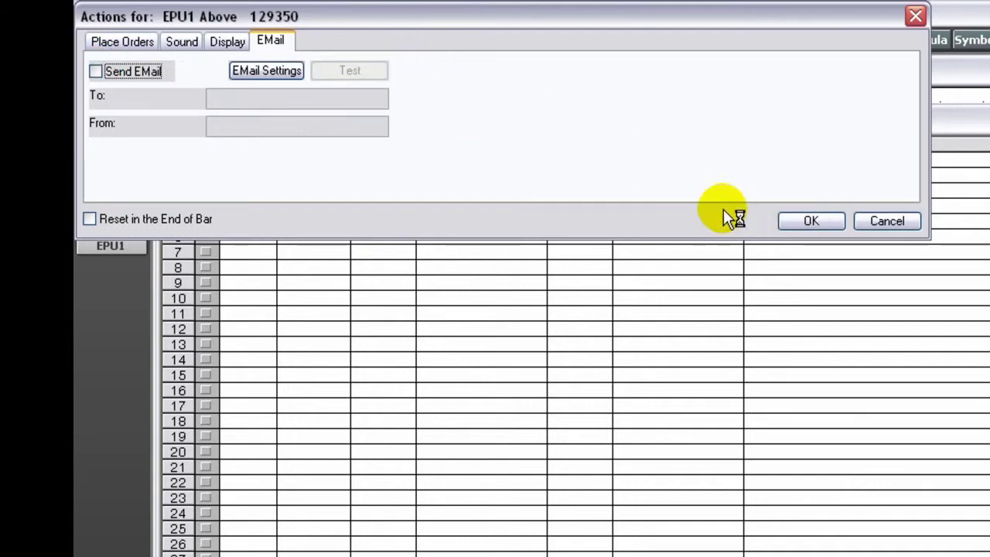
{"action": "left_click", "coordinate": [811, 221]}
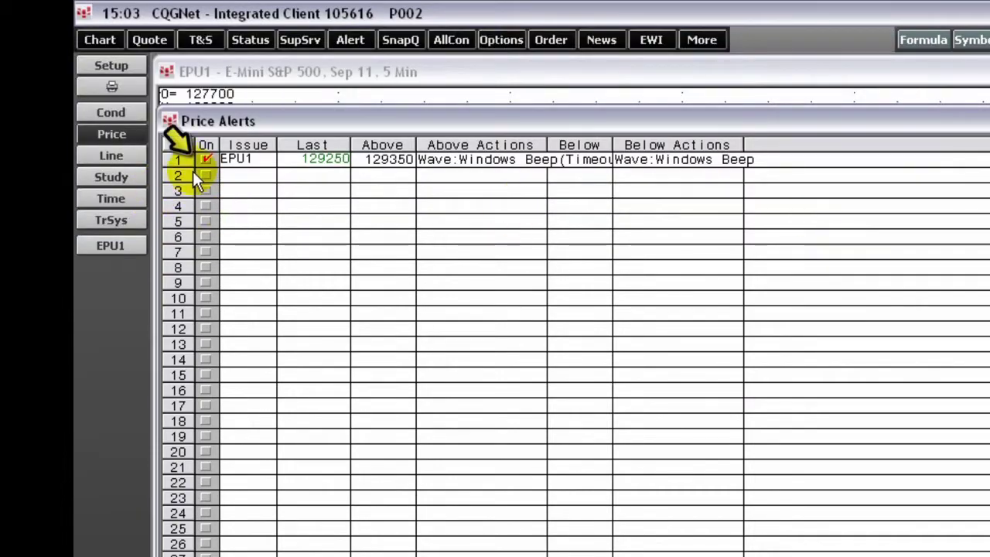